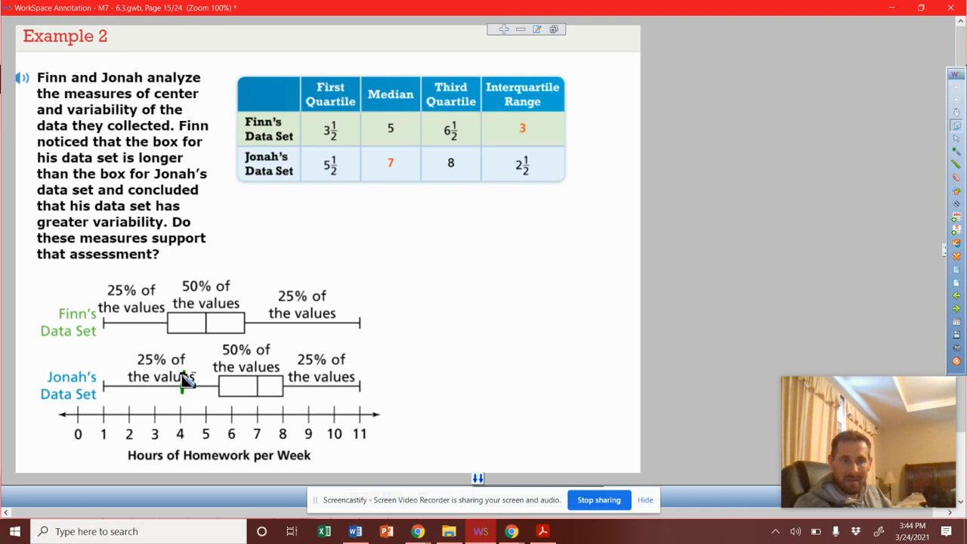
- Draw green tick marks at Jonah's left whisker end (4) and right whisker end (near 9)
{"action": "left_click_drag", "start_coordinate": [183, 391], "coordinate": [186, 380]}
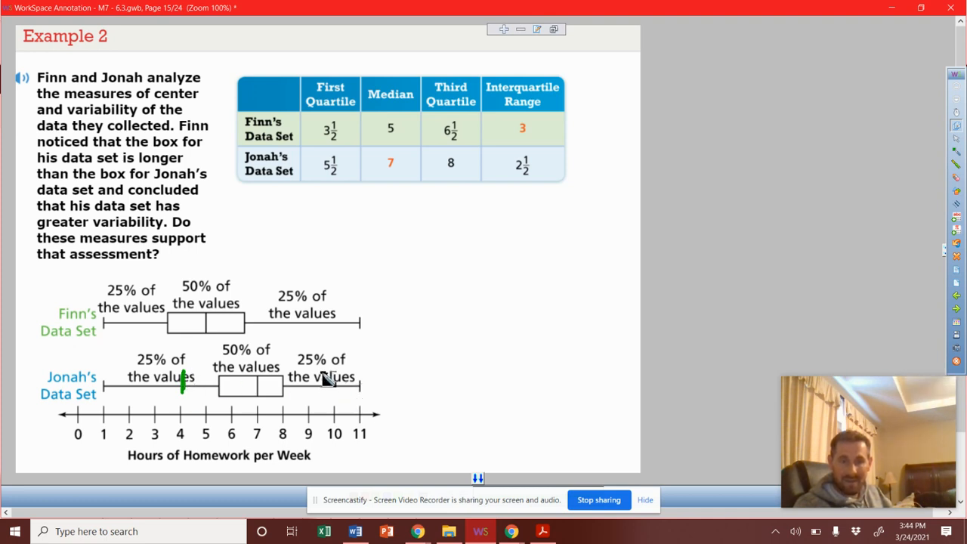
{"action": "left_click_drag", "start_coordinate": [325, 365], "coordinate": [323, 397]}
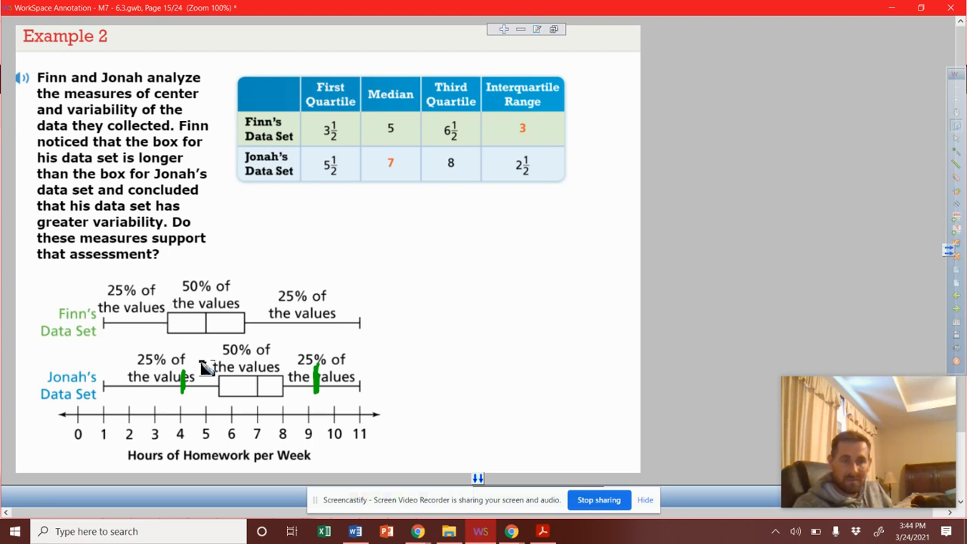
- Draw green arrows above Jonah's four parts and redraw the right whisker-end mark
{"action": "mouse_move", "coordinate": [200, 351]}
{"action": "left_mouse_down"}
{"action": "mouse_move", "coordinate": [202, 372]}
{"action": "mouse_move", "coordinate": [246, 363]}
{"action": "mouse_move", "coordinate": [302, 370]}
{"action": "left_mouse_up"}
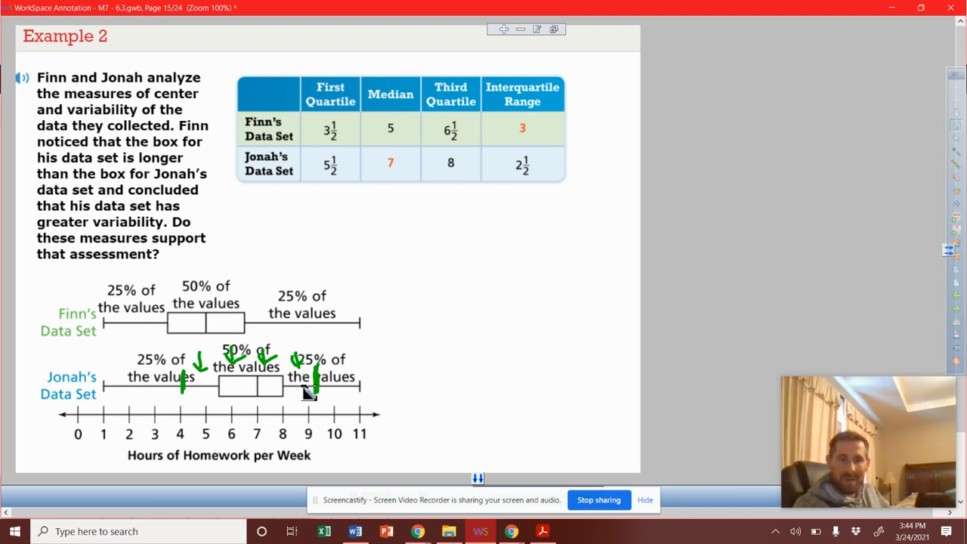
{"action": "left_click_drag", "start_coordinate": [316, 377], "coordinate": [316, 393]}
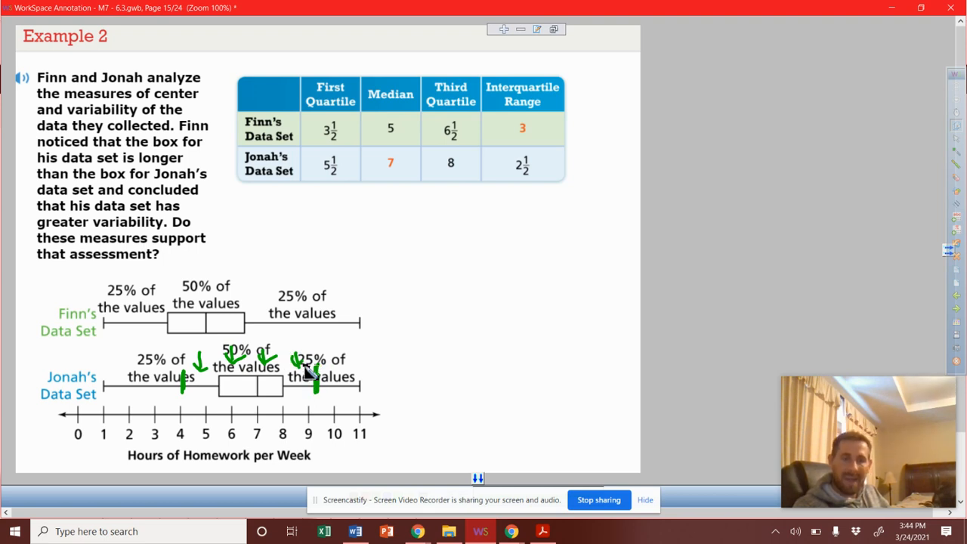
{"action": "left_click_drag", "start_coordinate": [316, 389], "coordinate": [315, 398]}
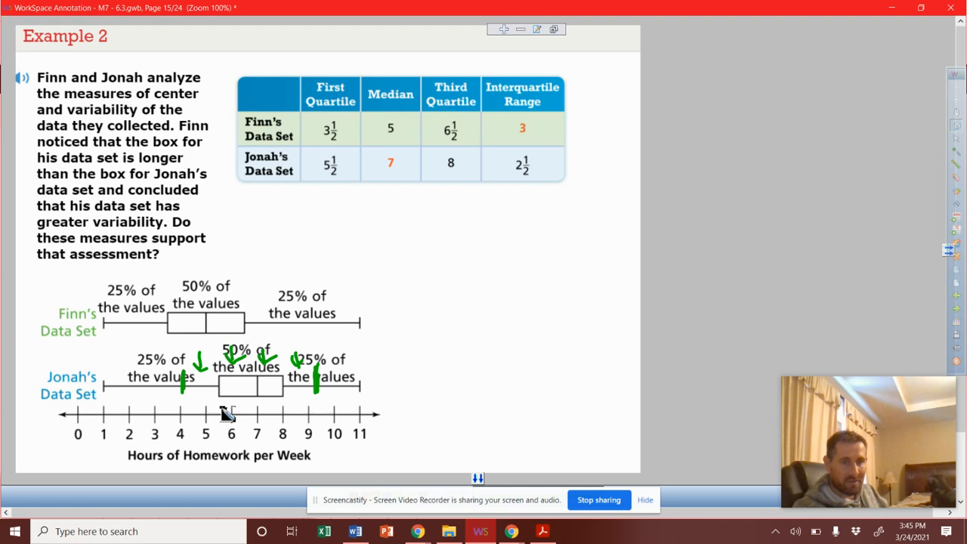
- Mark Jonah's middle 50% on the number line with green ticks at 5.5 and 8
{"action": "left_click_drag", "start_coordinate": [222, 406], "coordinate": [220, 420]}
{"action": "left_click_drag", "start_coordinate": [281, 404], "coordinate": [283, 420]}
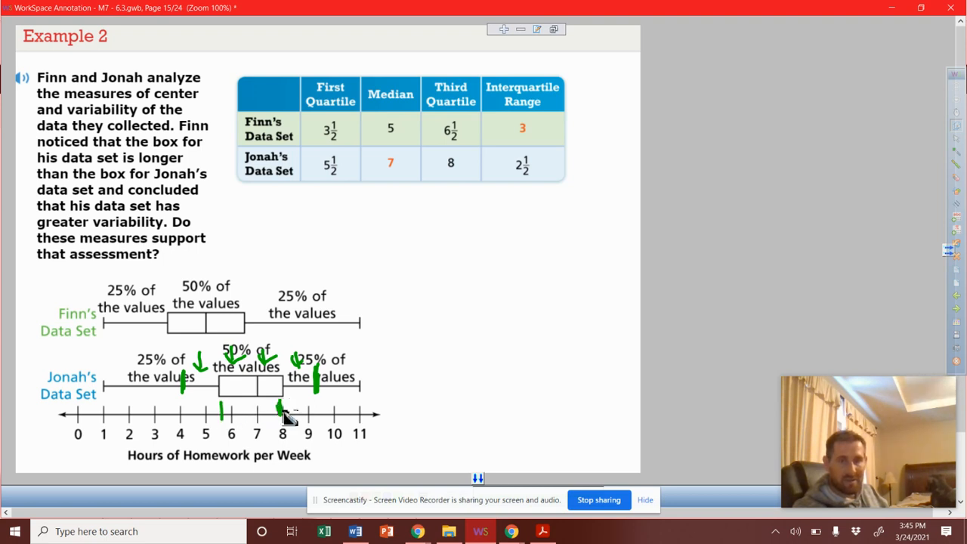